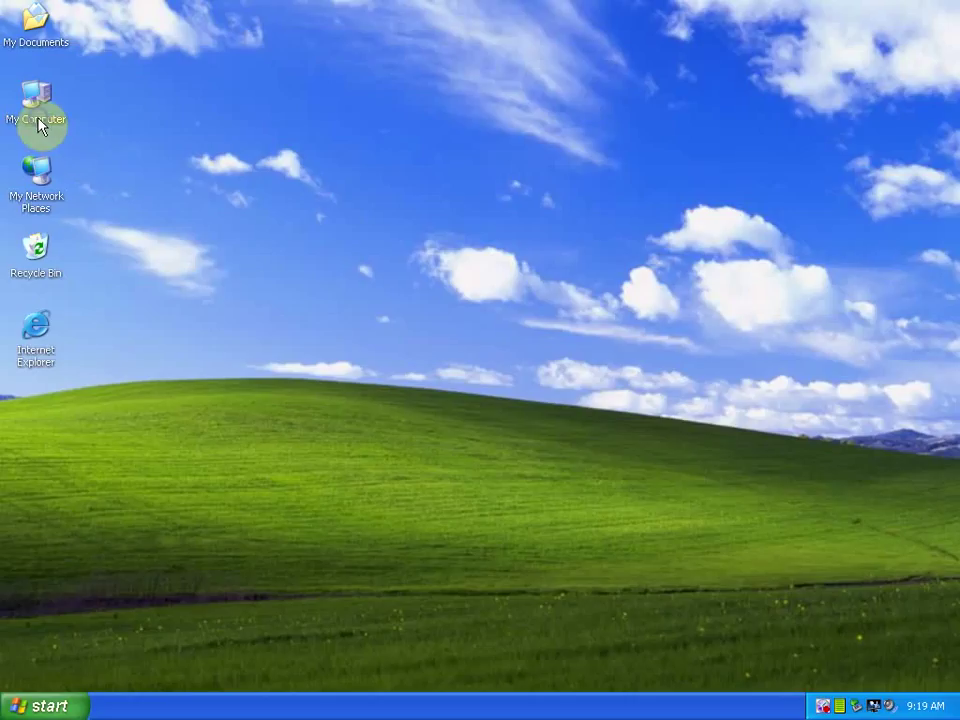
- Open the KSuite v2.10 folder on the Ktag KSuite-Full (E:) disc
click(116, 124)
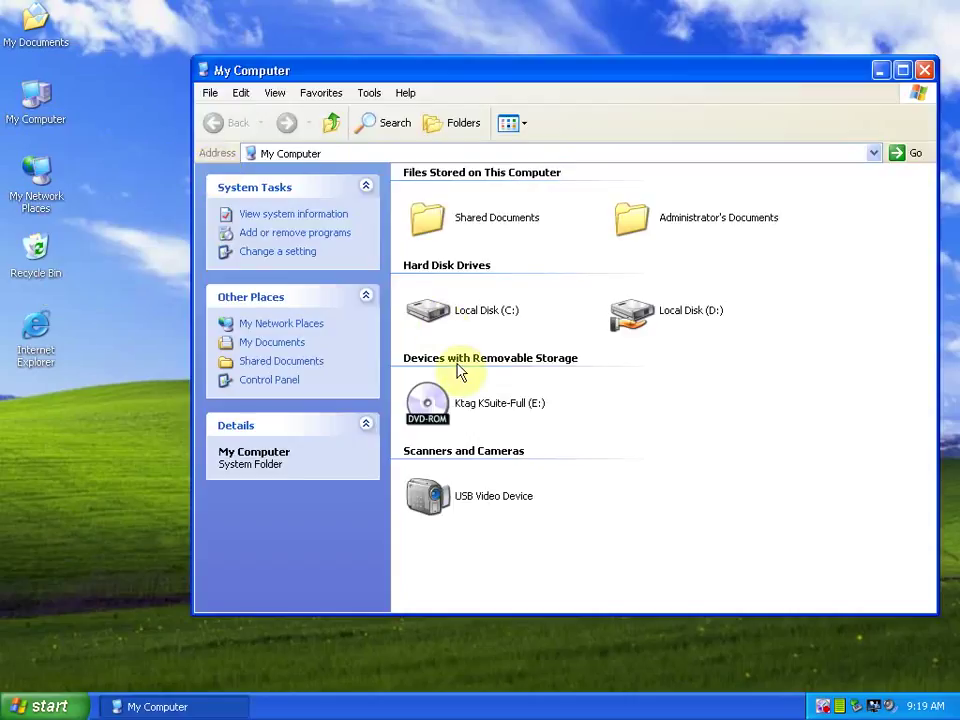
right_click(465, 403)
click(512, 410)
click(714, 210)
right_click(722, 214)
click(735, 216)
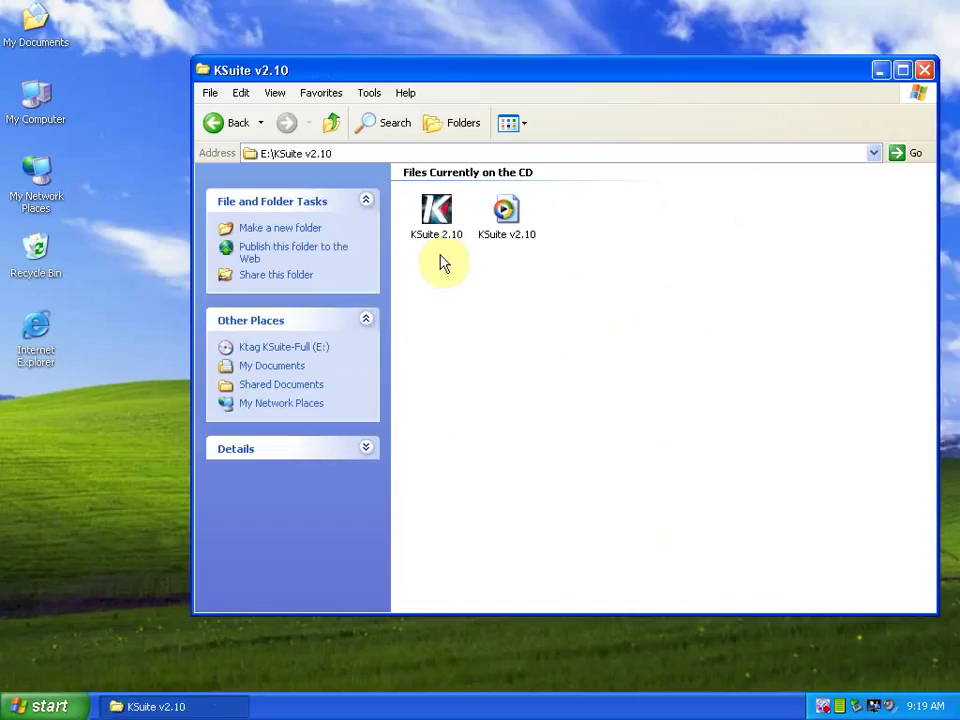
- Run the KSuite 2.10 installer and install K-Suite, accepting the Visual C++ 2005 SP1 license agreement
click(437, 214)
right_click(447, 229)
click(450, 222)
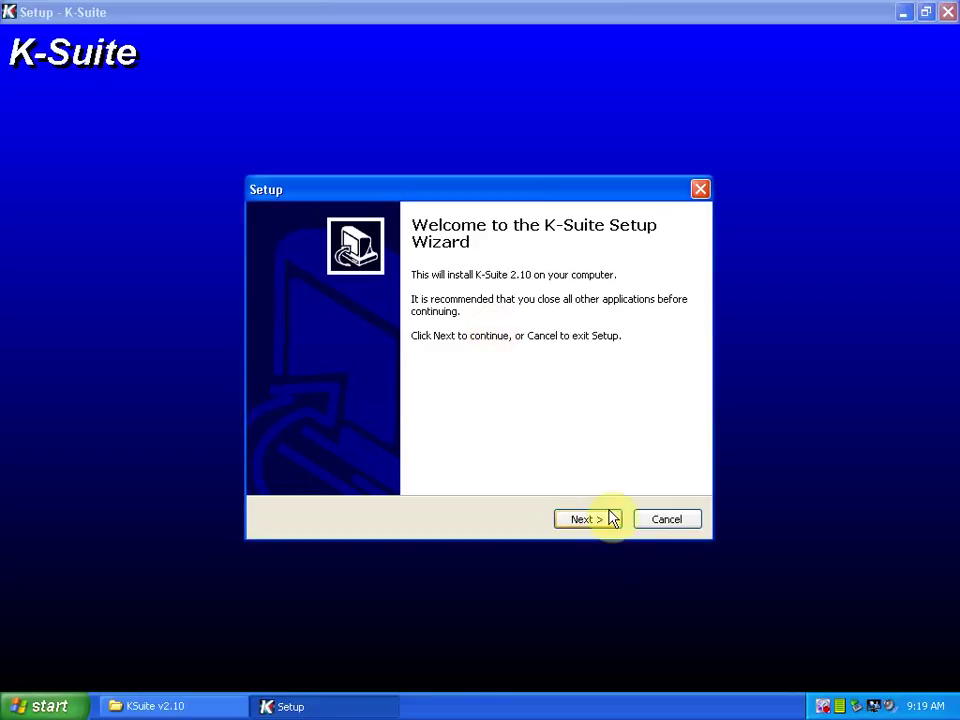
click(597, 519)
click(597, 519)
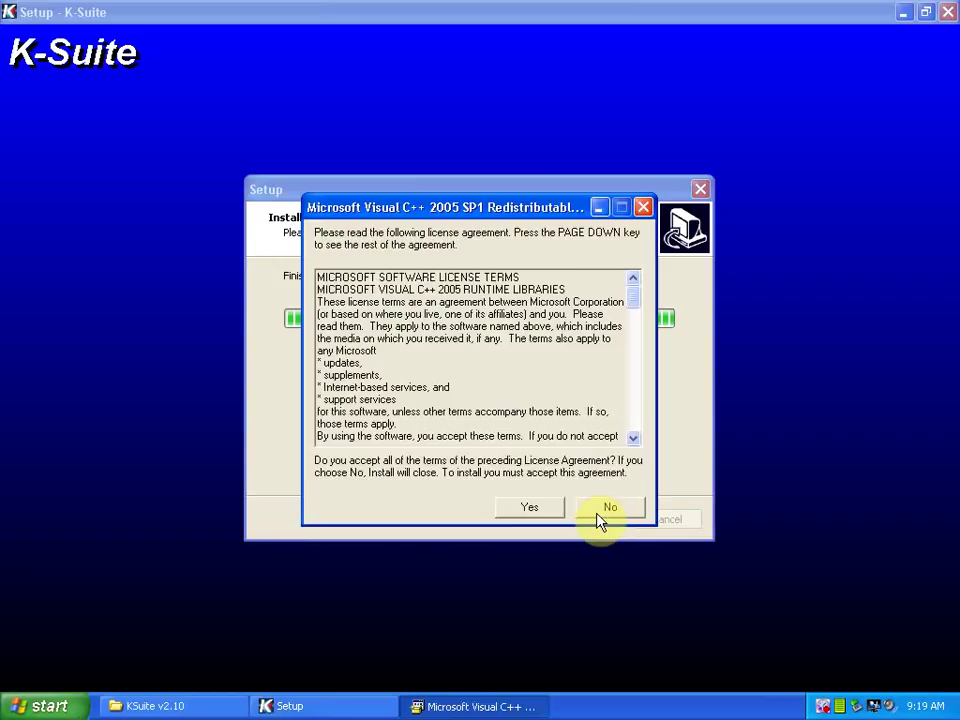
click(533, 507)
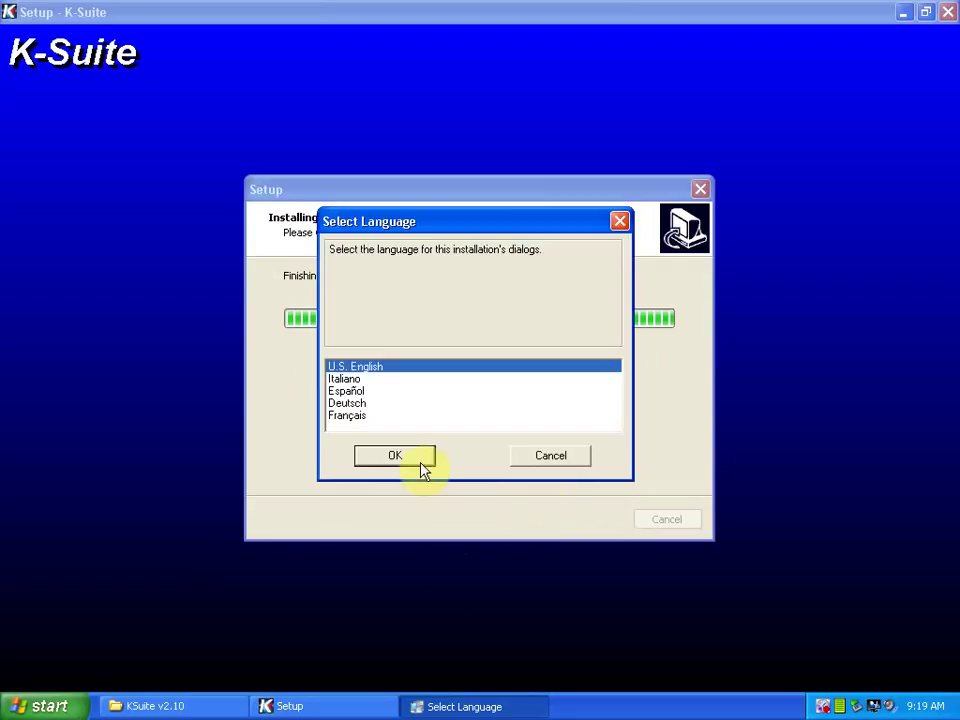
- Install the USBDEVICEDRV driver with U.S. English as the installation language and finish the wizard
click(419, 459)
click(568, 496)
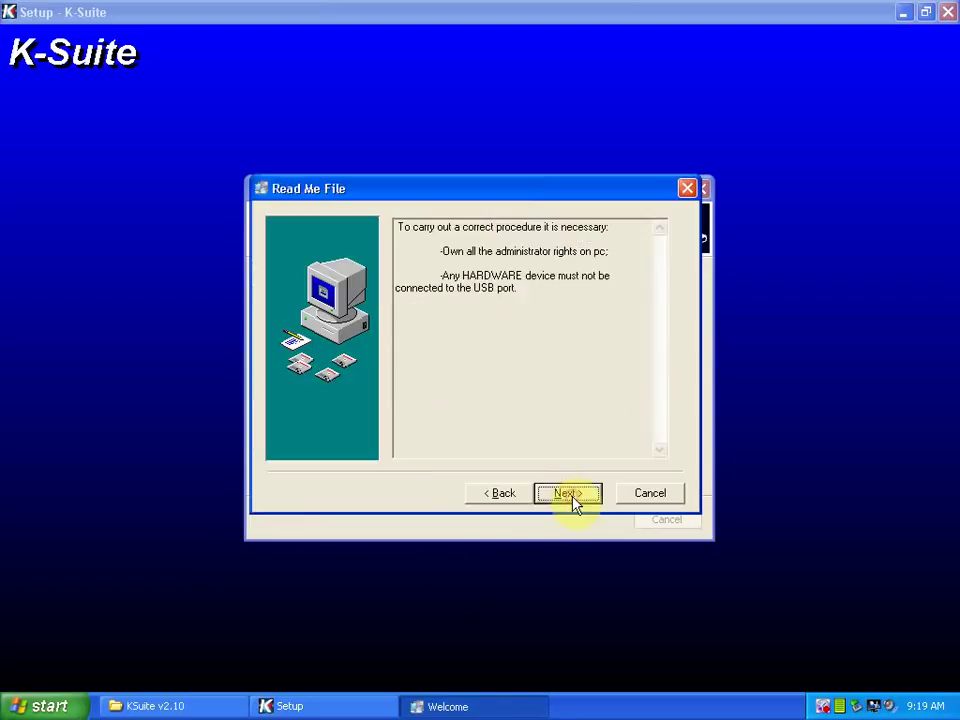
click(572, 500)
click(572, 498)
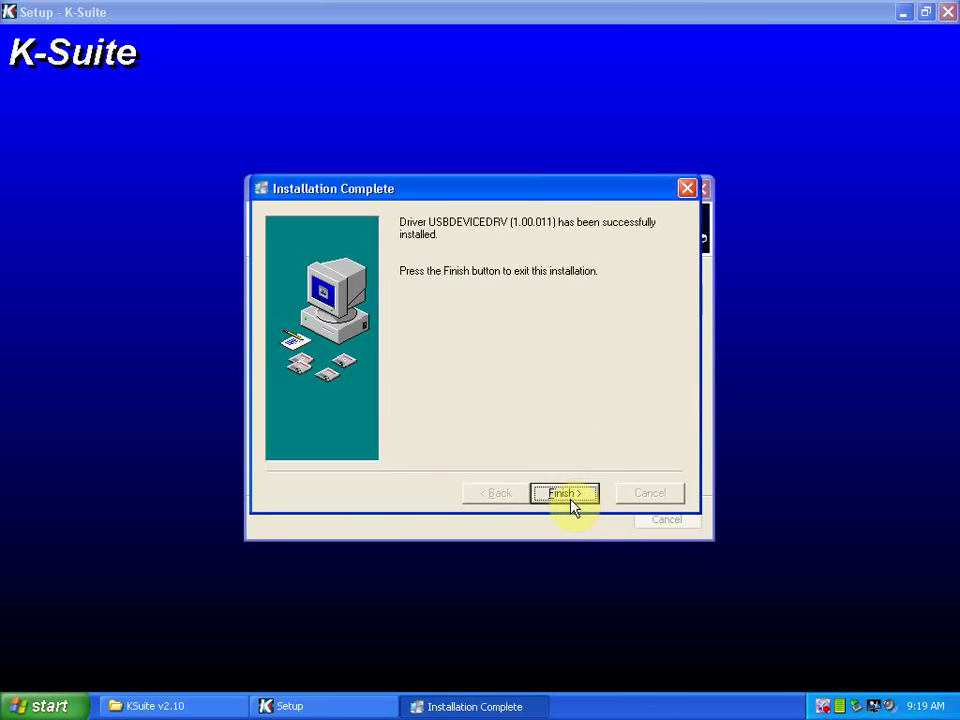
click(572, 500)
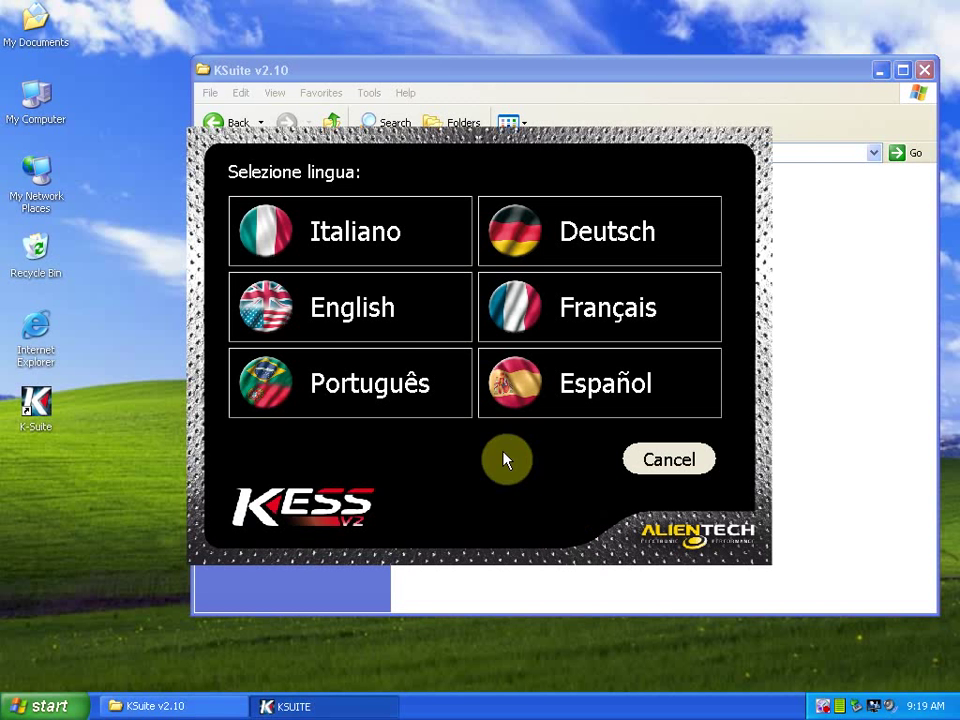
- Choose English as the K-Suite language, dismiss the connection error and close the program
click(383, 325)
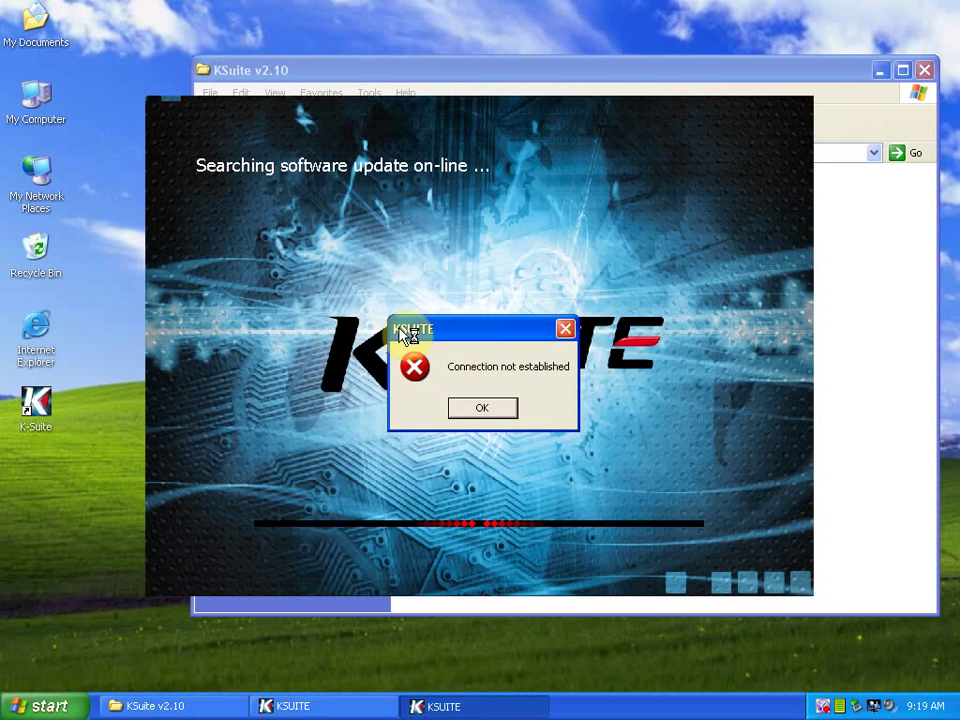
click(484, 411)
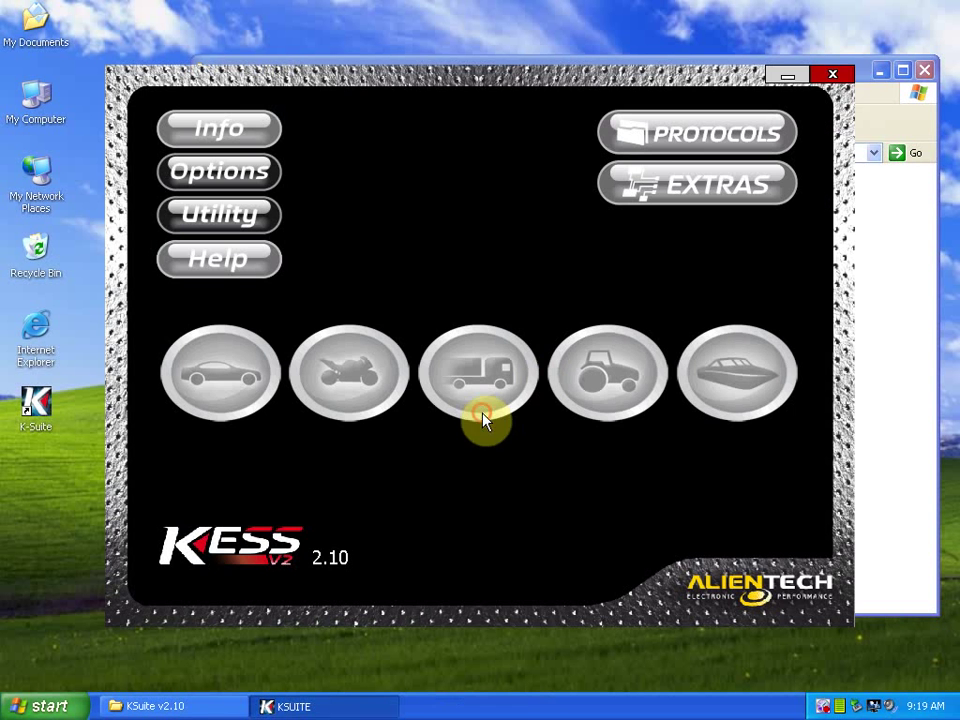
click(832, 74)
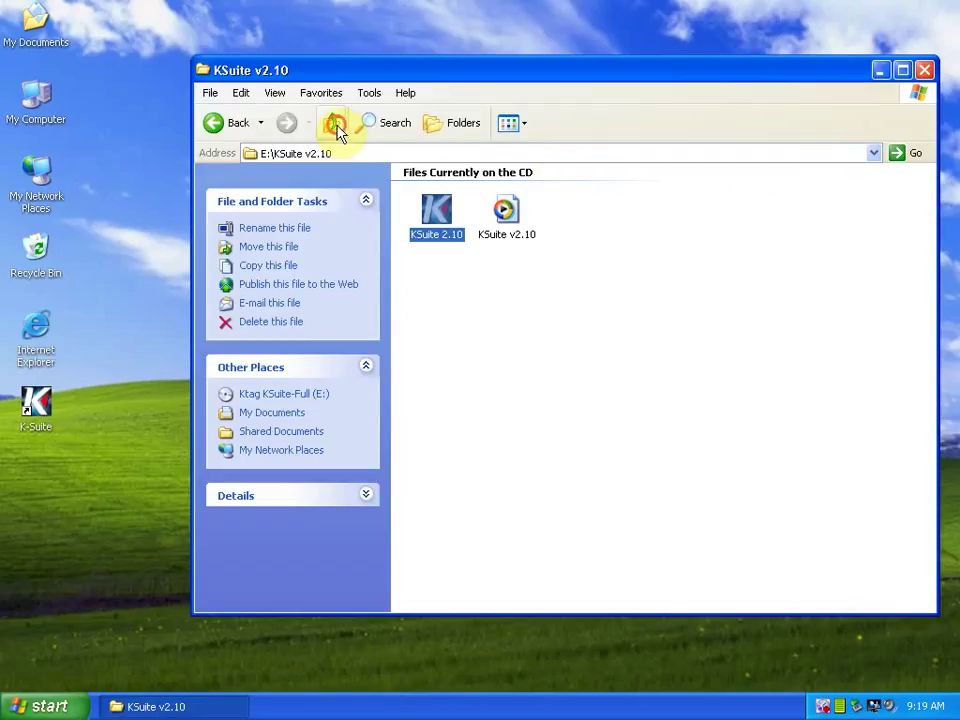
- Copy the help folder from the root of the E: disc and close the folder window
click(336, 126)
right_click(436, 222)
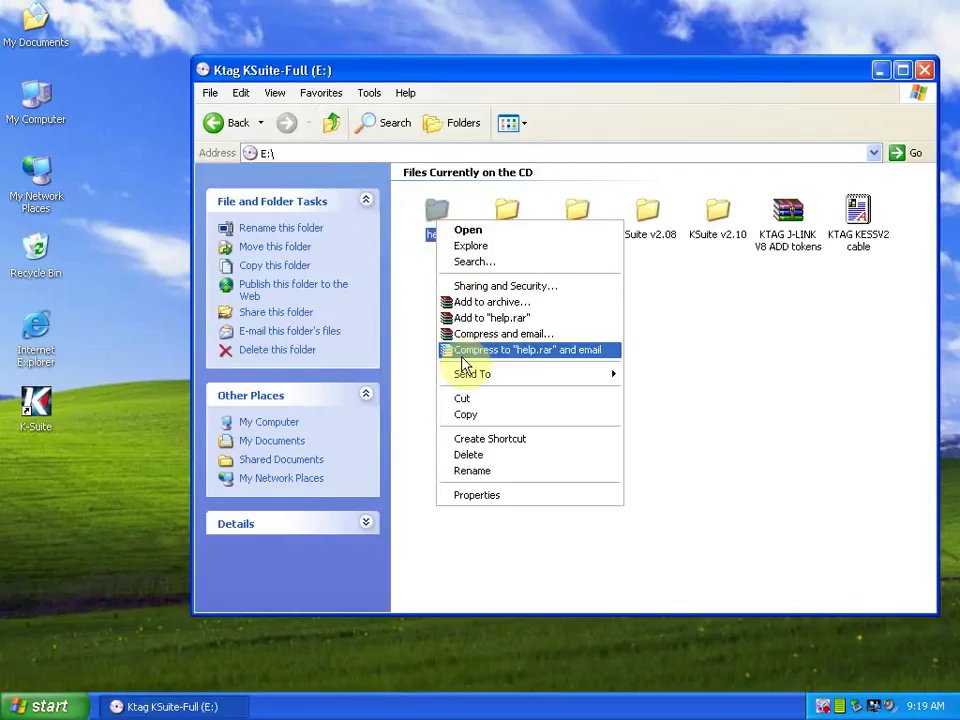
click(468, 414)
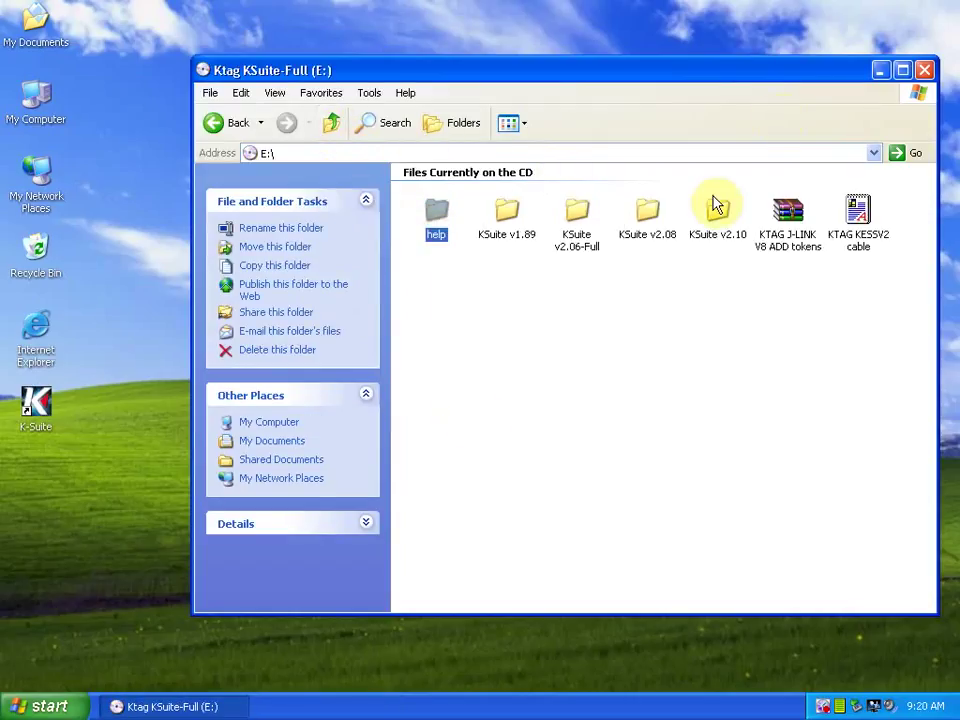
click(926, 70)
- Open the program folder that the desktop K-Suite shortcut targets, using the shortcut's properties
right_click(32, 411)
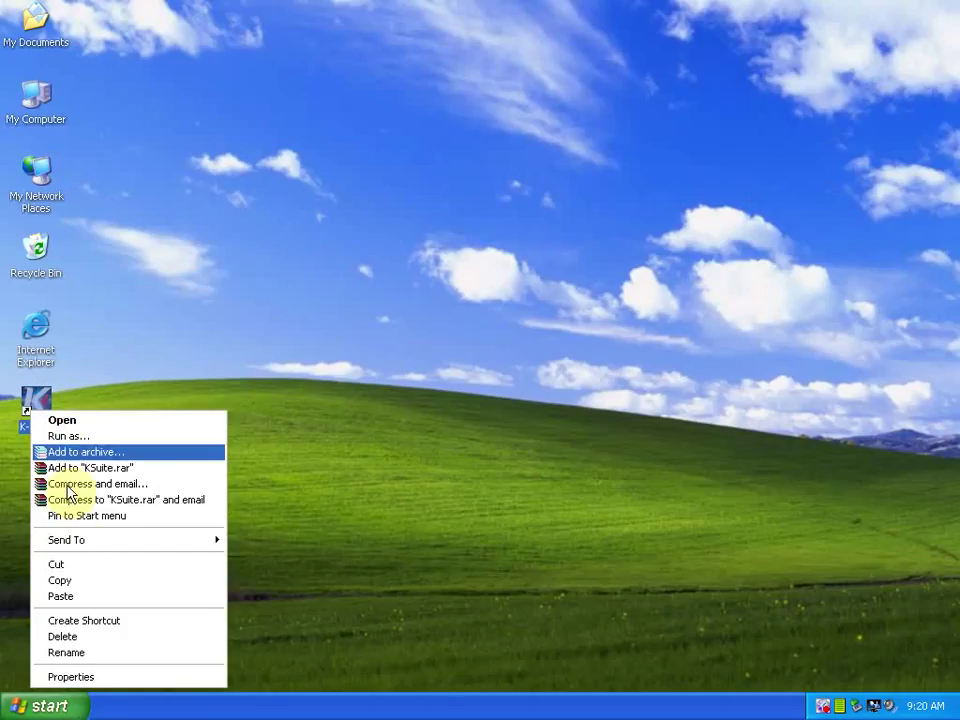
click(62, 676)
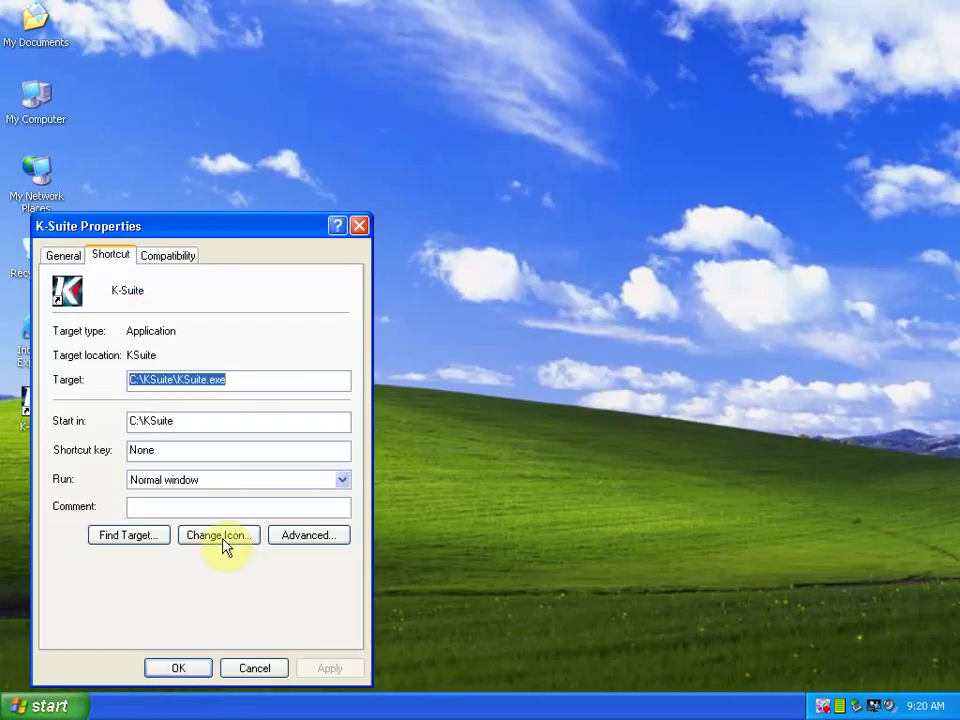
click(150, 536)
click(180, 676)
- Replace the help folder in C:\KSuite by deleting it and pasting the copied one, and close the folder window
right_click(275, 222)
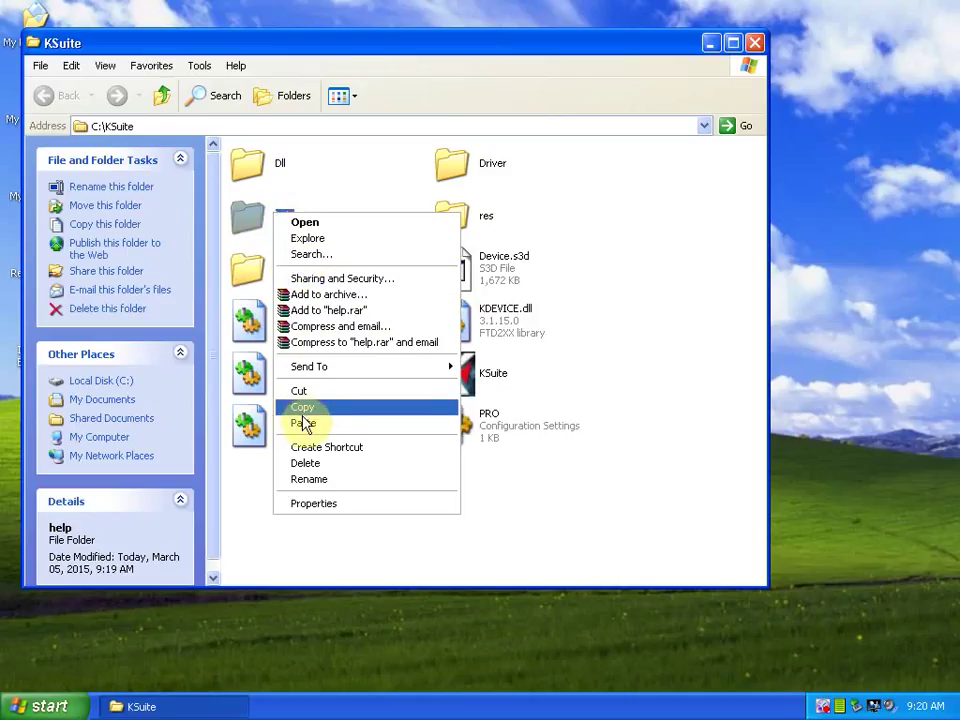
click(305, 465)
click(546, 392)
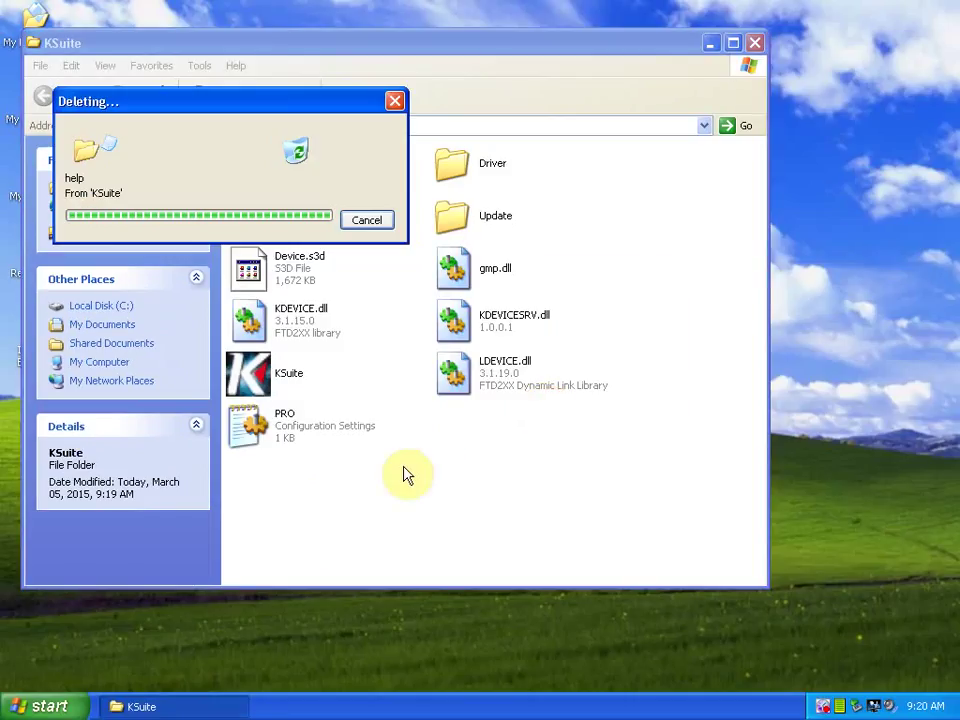
right_click(444, 506)
click(470, 541)
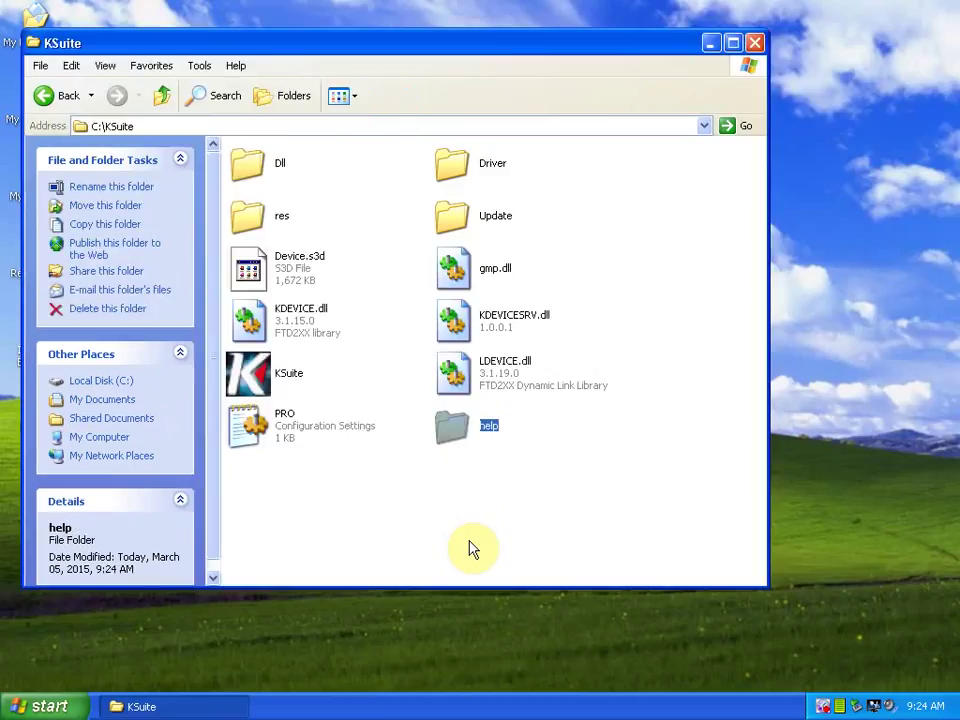
click(598, 468)
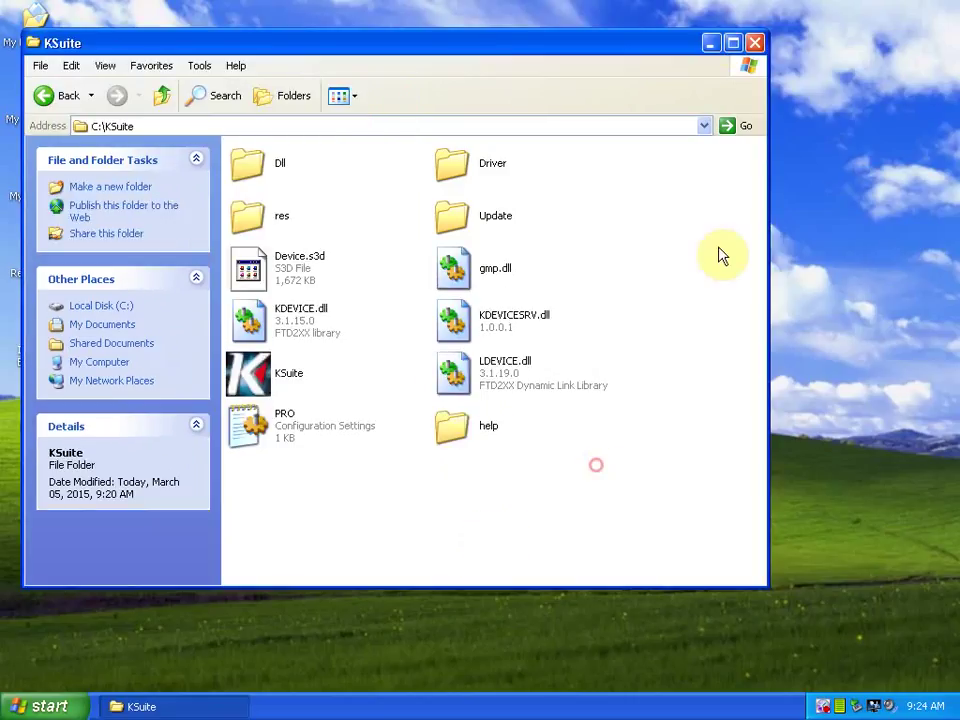
click(755, 42)
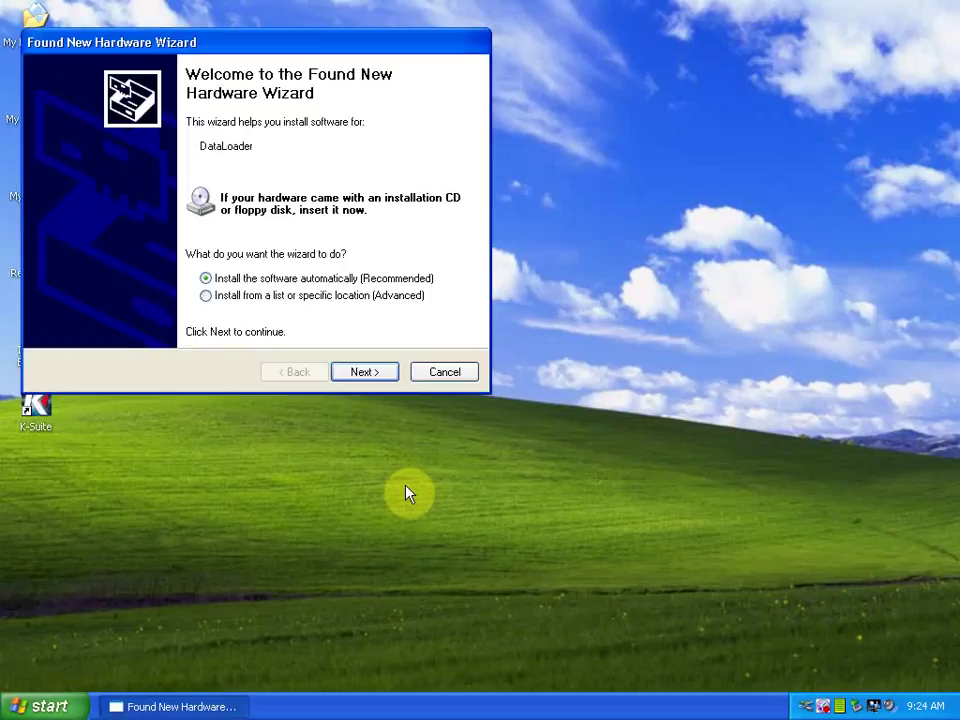
- Install the DataLoader hardware driver automatically and finish the Found New Hardware Wizard
click(376, 371)
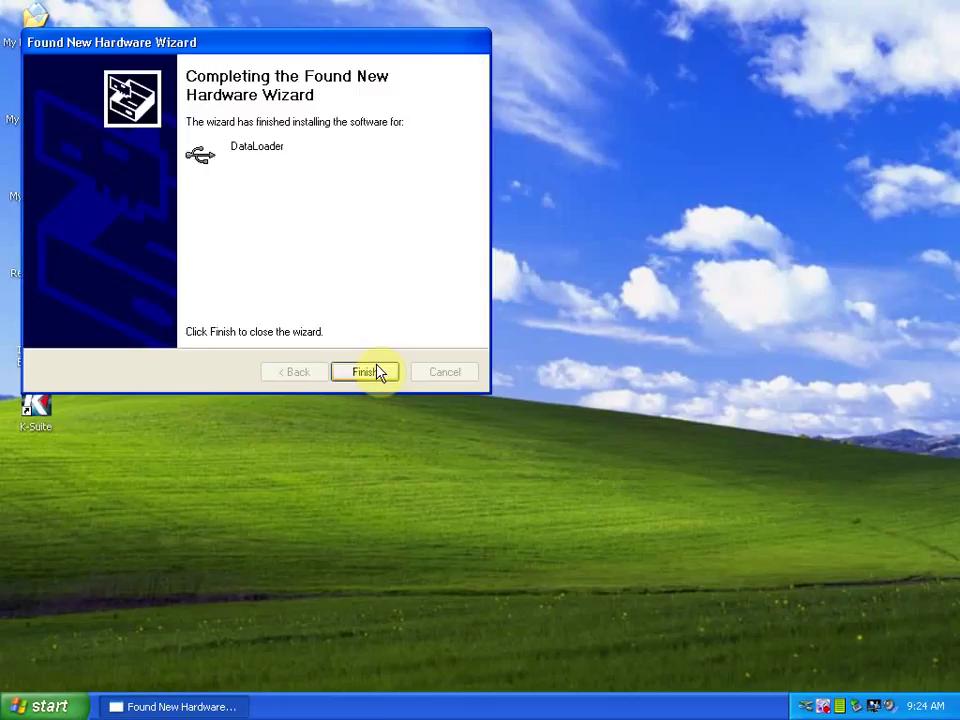
click(364, 372)
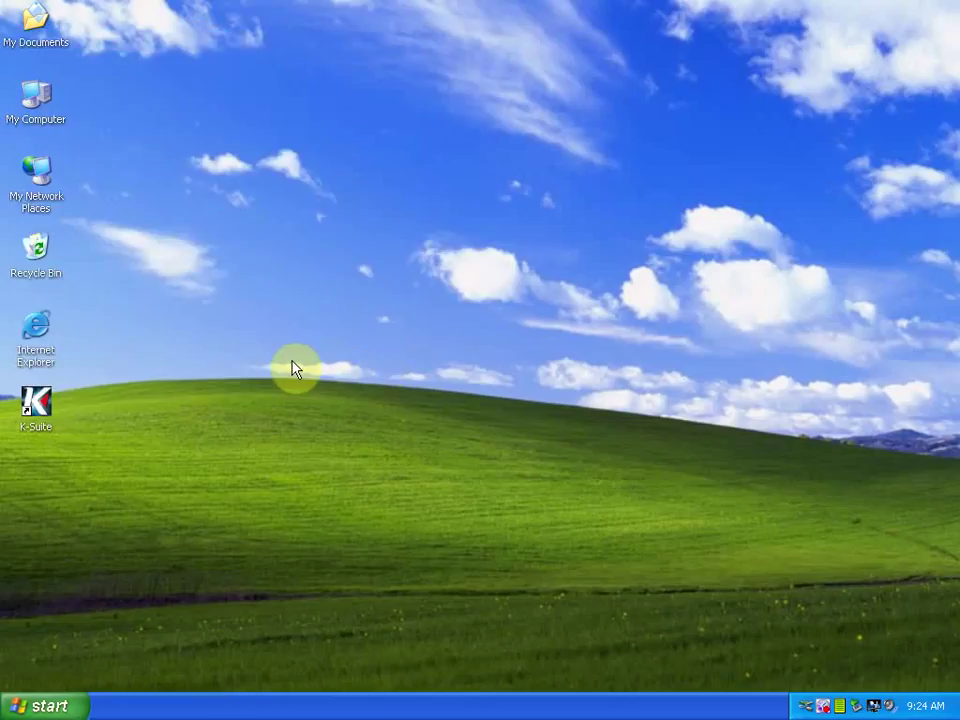
- Examine the devices under Universal Serial Bus controllers in Device Manager, and close Computer Management
right_click(31, 105)
click(70, 164)
click(166, 250)
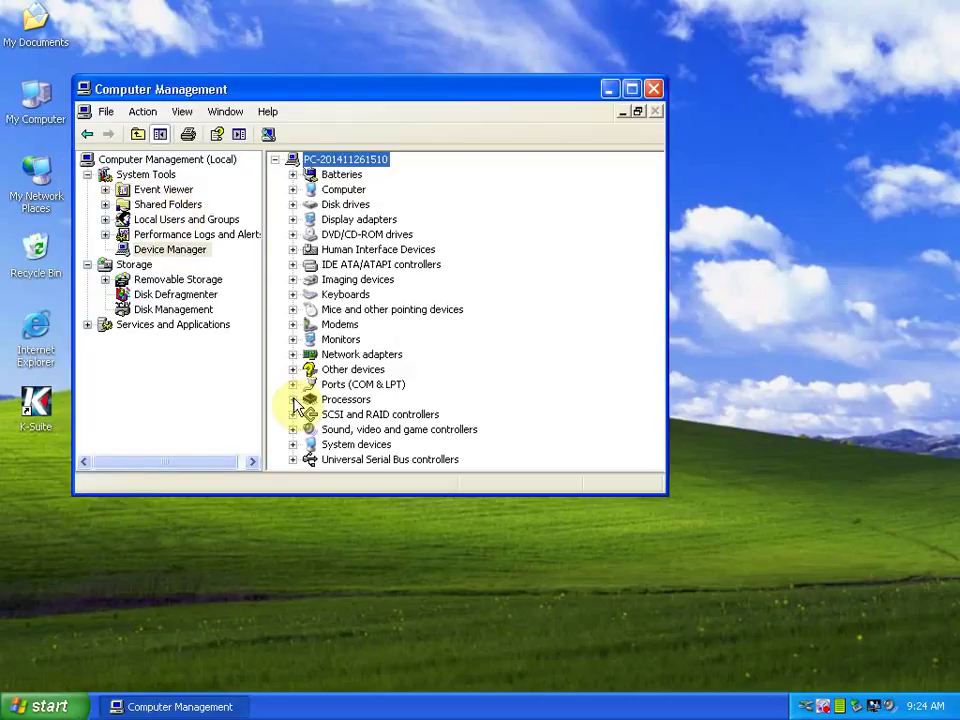
click(292, 457)
click(372, 310)
click(656, 89)
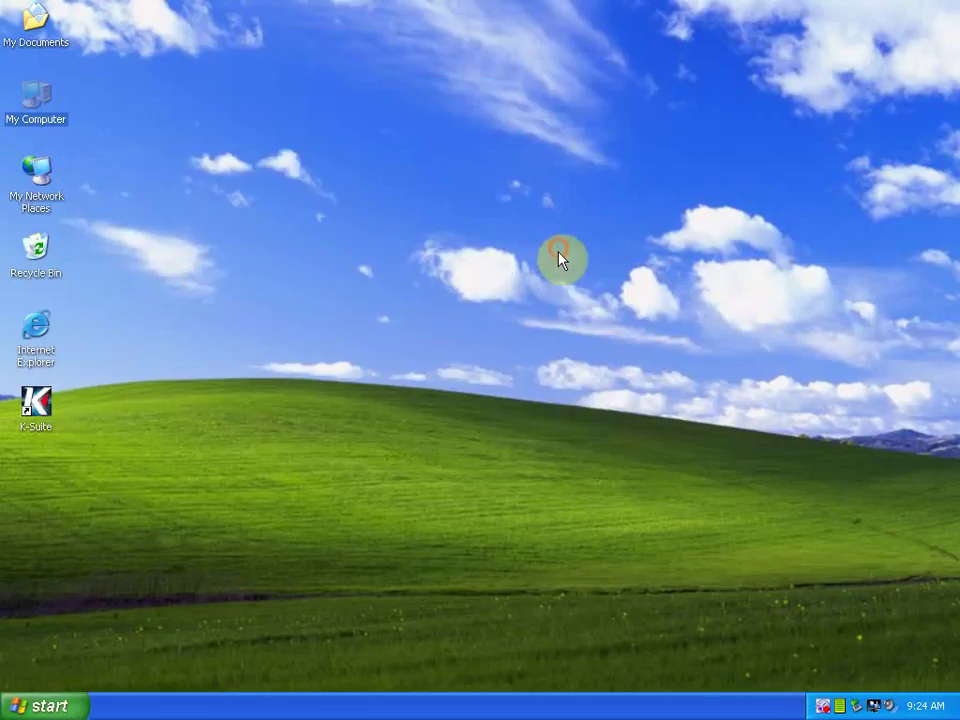
- Launch K-Suite from the desktop shortcut and open the car selection
right_click(38, 411)
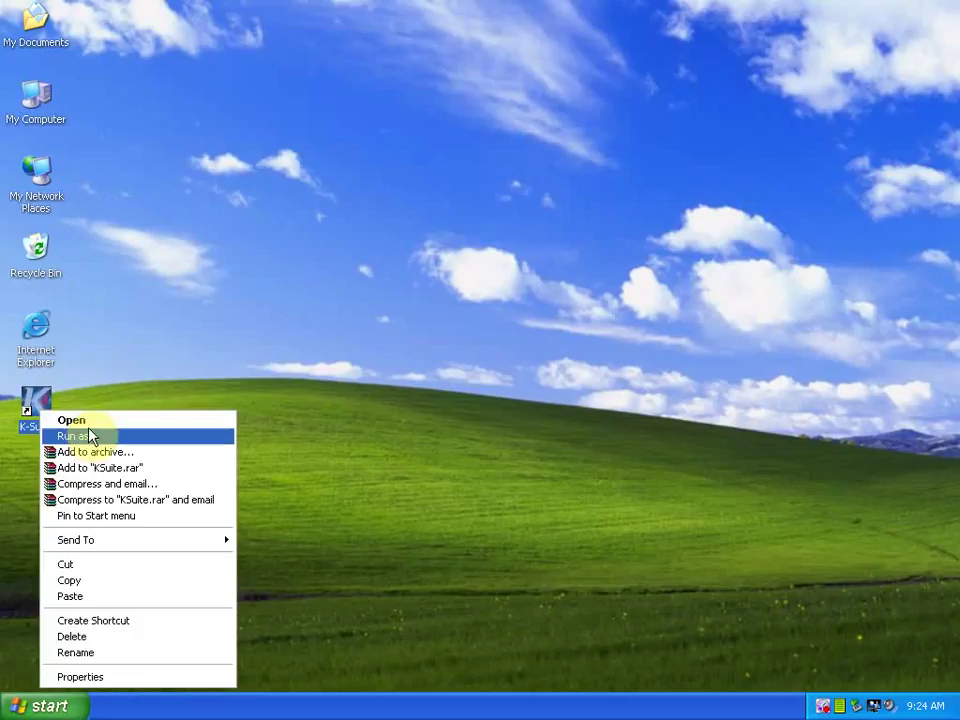
click(92, 421)
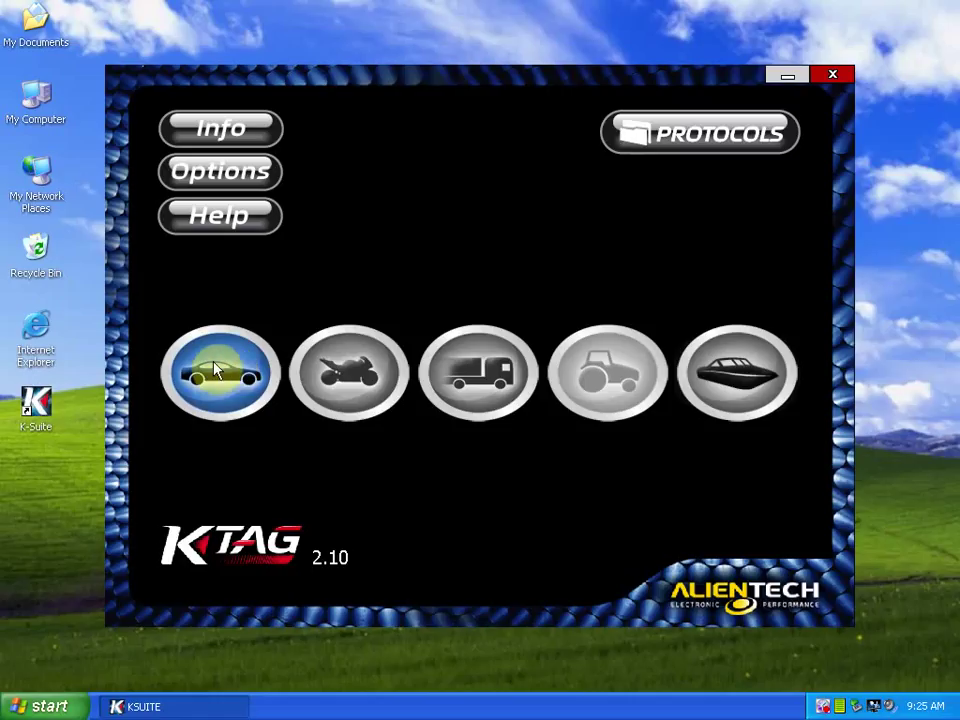
click(205, 370)
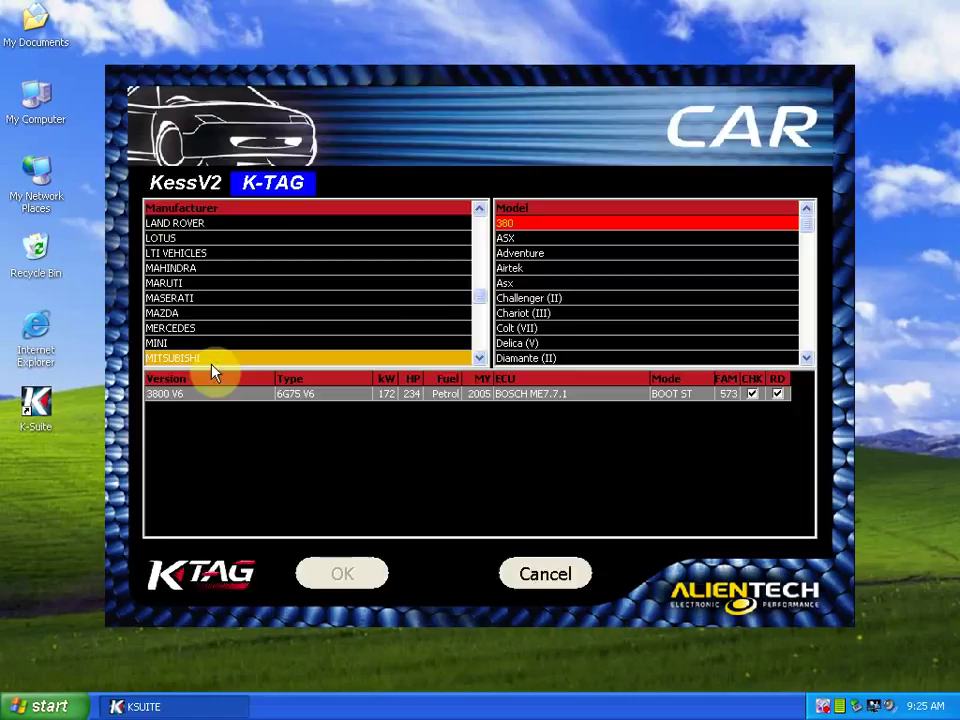
- Select BMW as the manufacturer and 3 Series (E90) as the model
drag(477, 298, 477, 212)
click(204, 284)
click(588, 328)
key(Down)
key(Down)
key(Down)
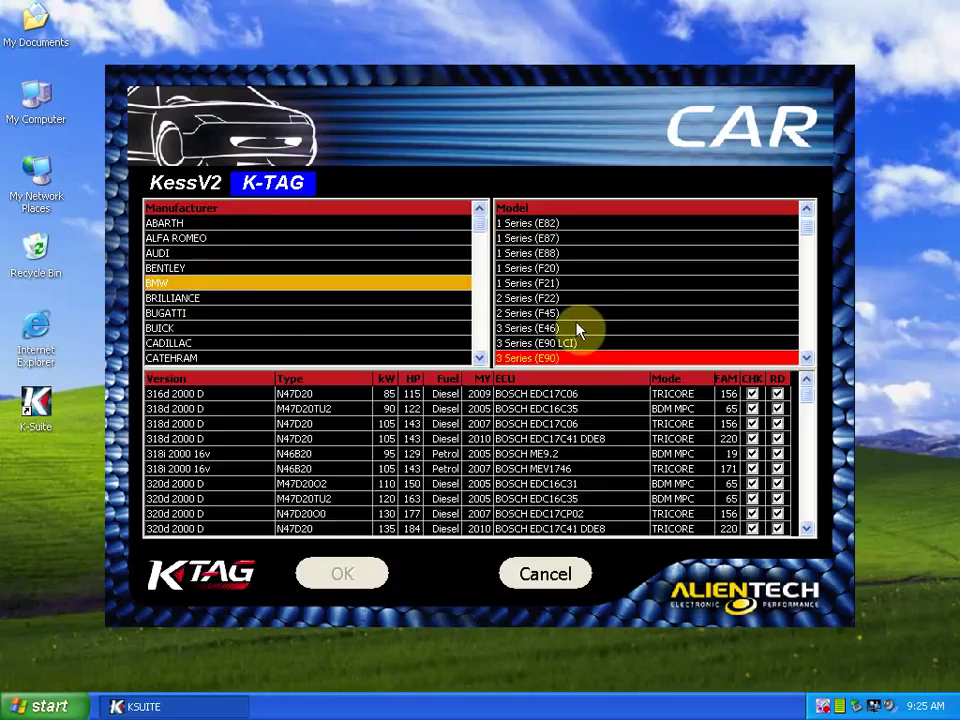
key(Down)
key(Down)
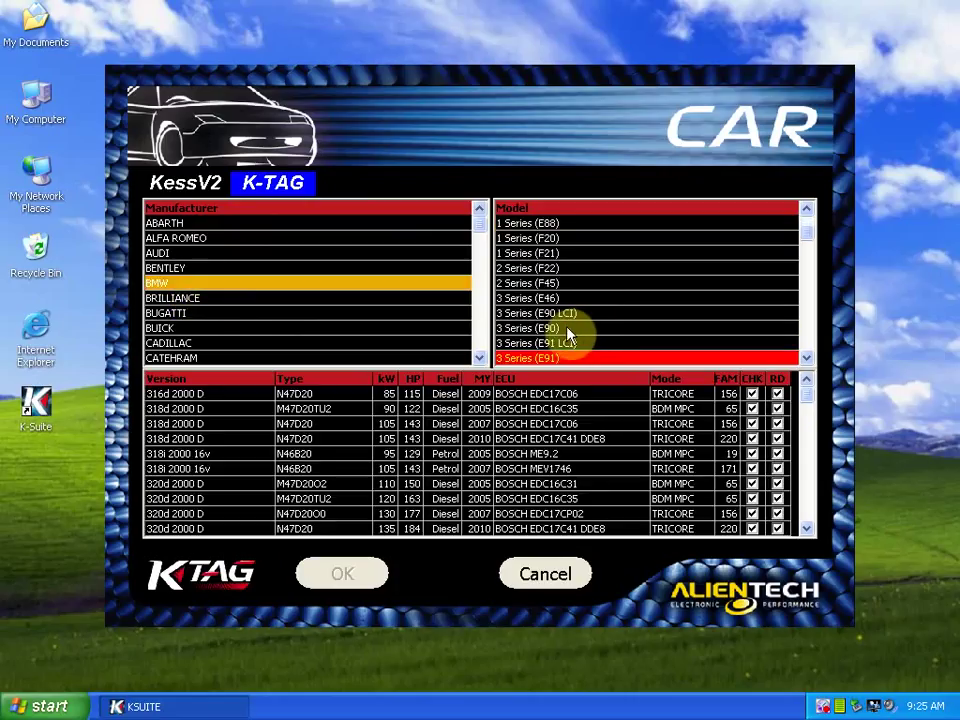
click(553, 329)
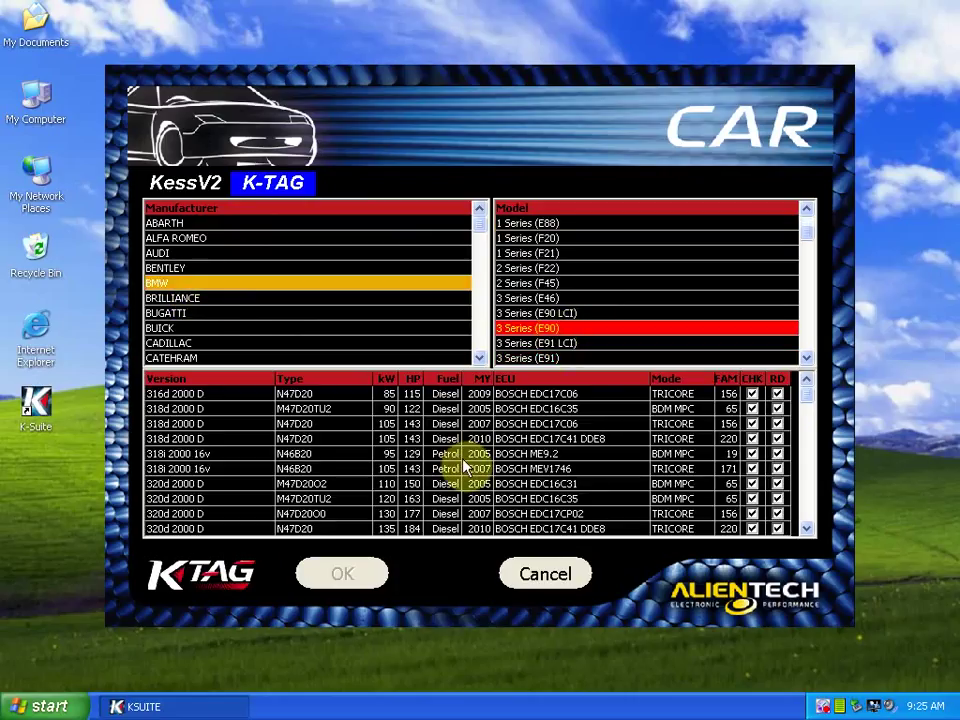
- Select the 325i 2500 24v version of type N52B25O1US with the SIEMENS MSV70 ECU and confirm the vehicle
click(459, 516)
key(Down)
key(Down)
key(Down)
key(Down)
key(Down)
key(Down)
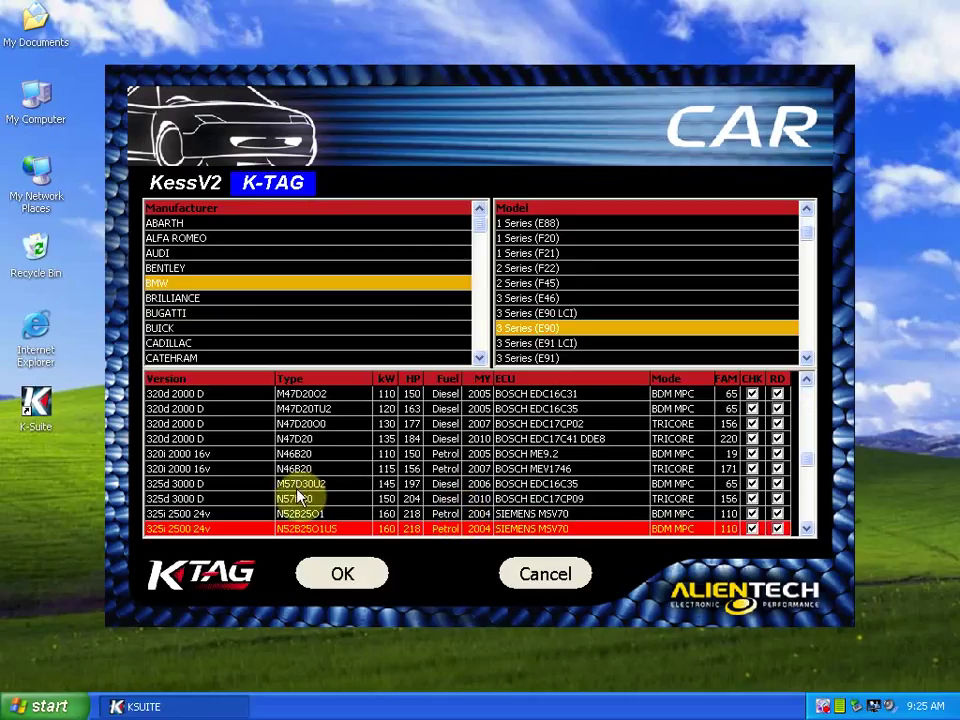
key(Down)
click(321, 514)
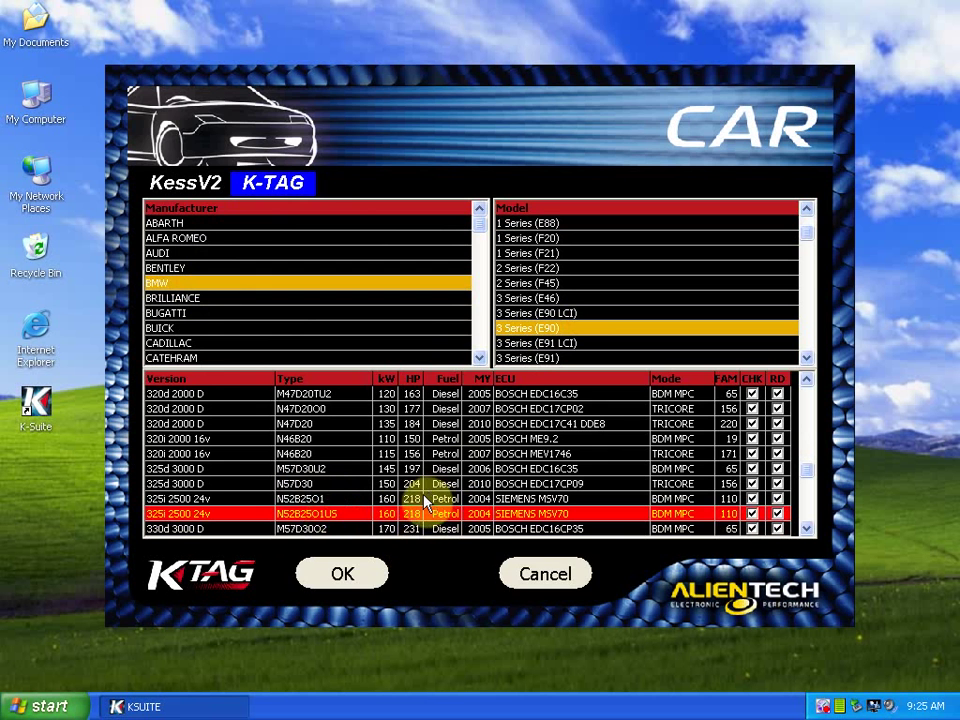
click(364, 572)
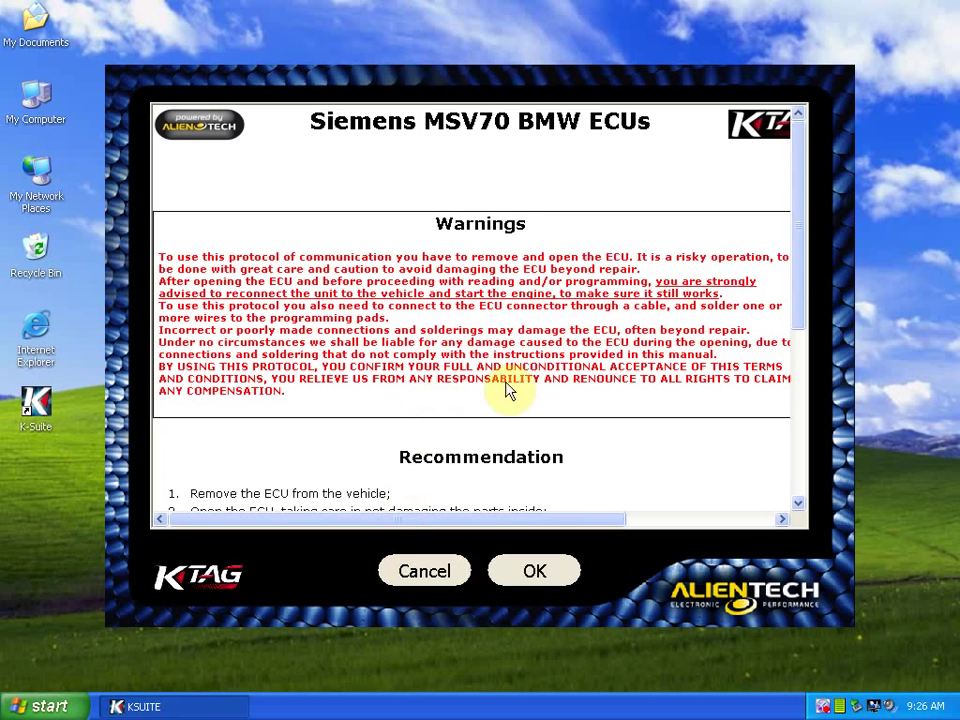
- Read through the Siemens MSV70 recommendations and instructions, including how to connect to the ECU
drag(804, 261, 772, 352)
scroll(760, 362, down, 1)
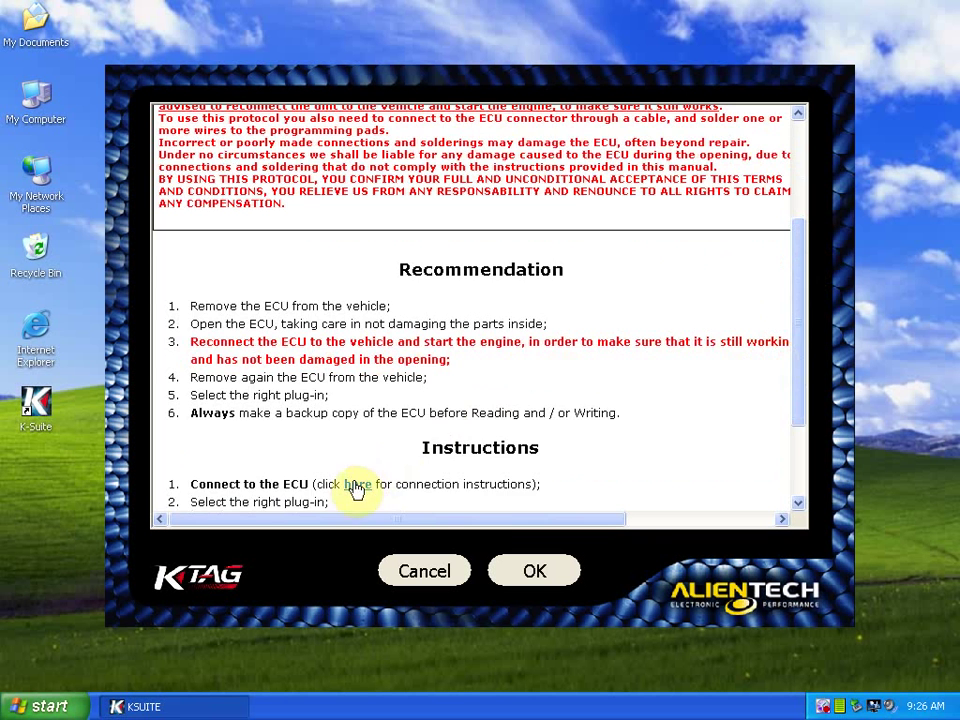
scroll(371, 471, down, 10)
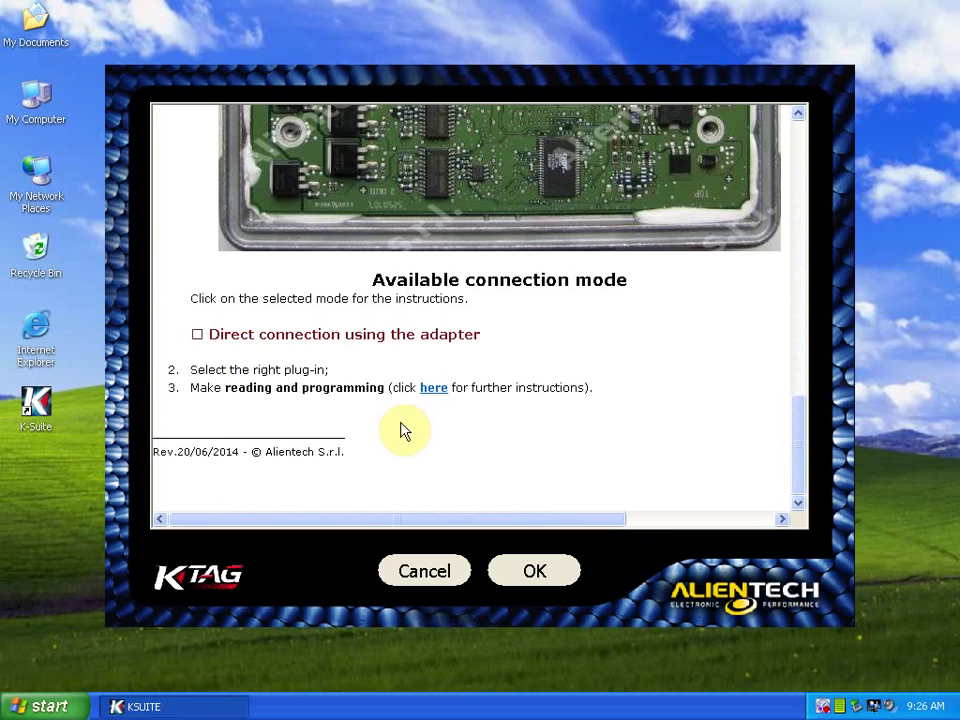
- Expand the instructions for direct connection using the adapter, read through the wiring and ribbon cable steps, and accept them
click(411, 338)
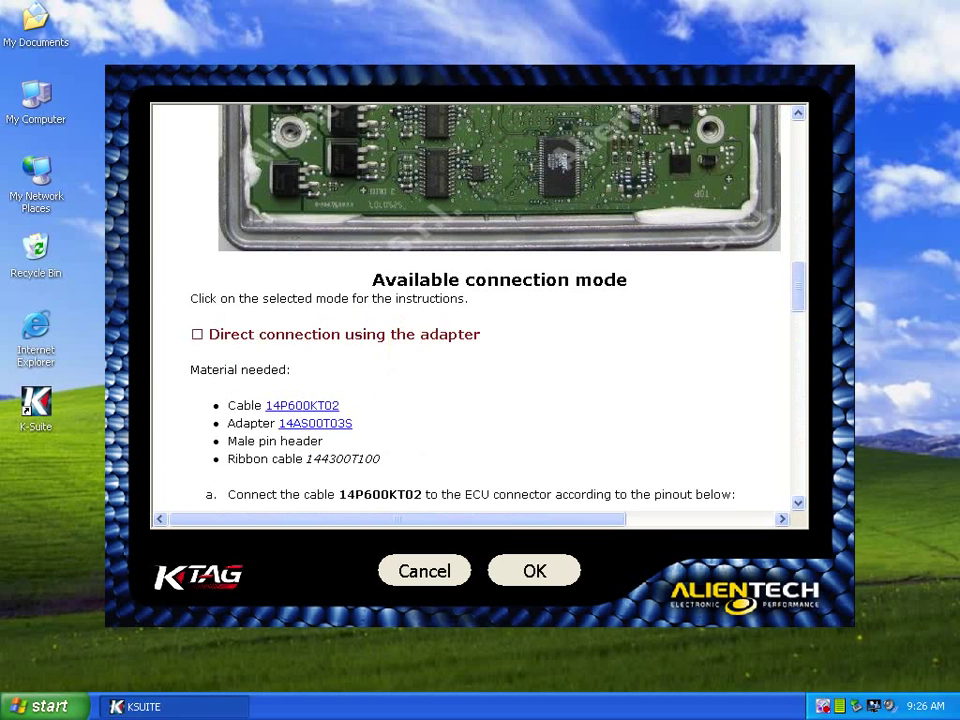
scroll(358, 415, down, 10)
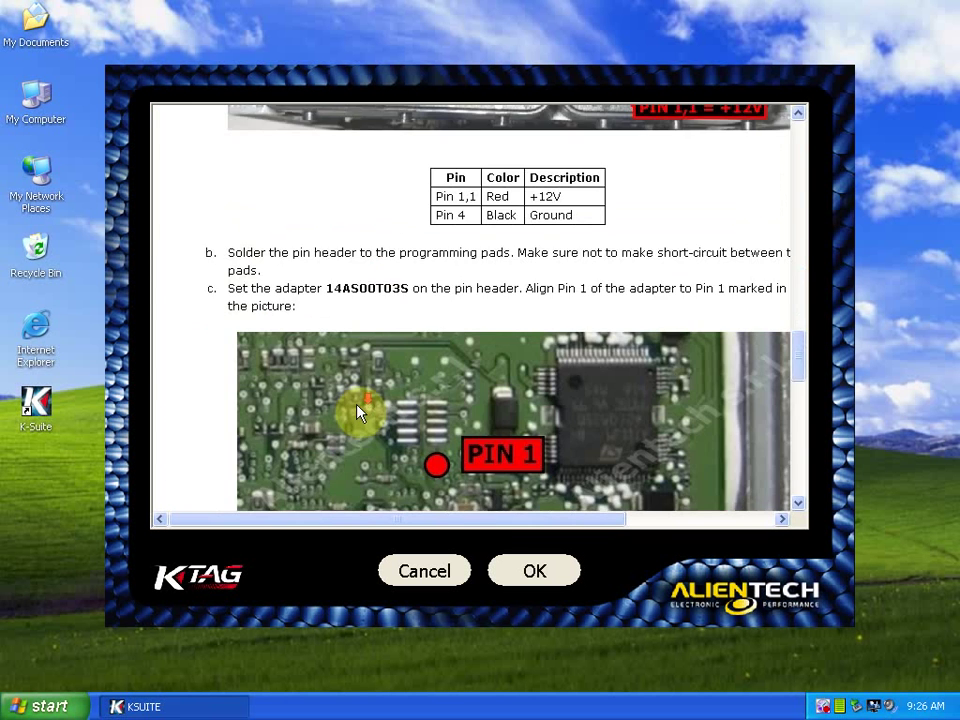
scroll(358, 415, down, 4)
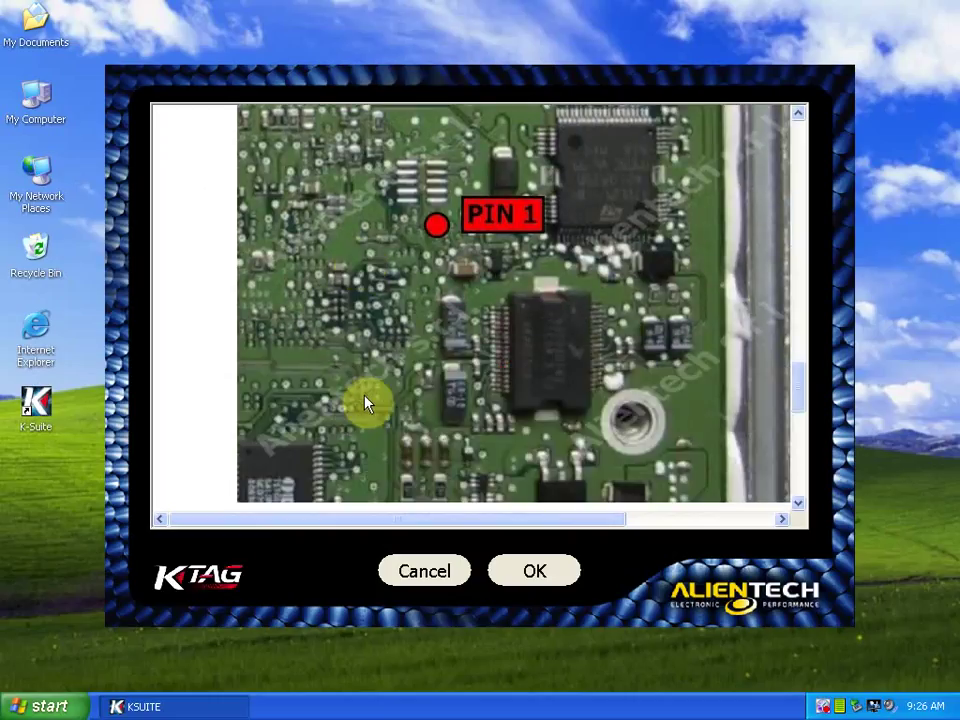
scroll(655, 283, down, 8)
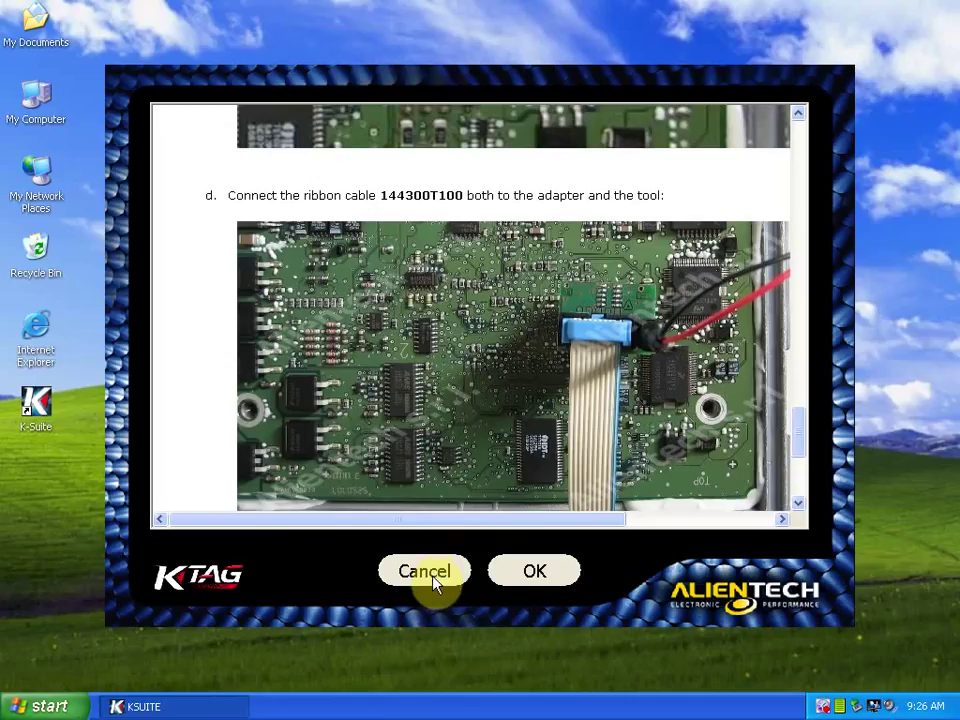
click(538, 580)
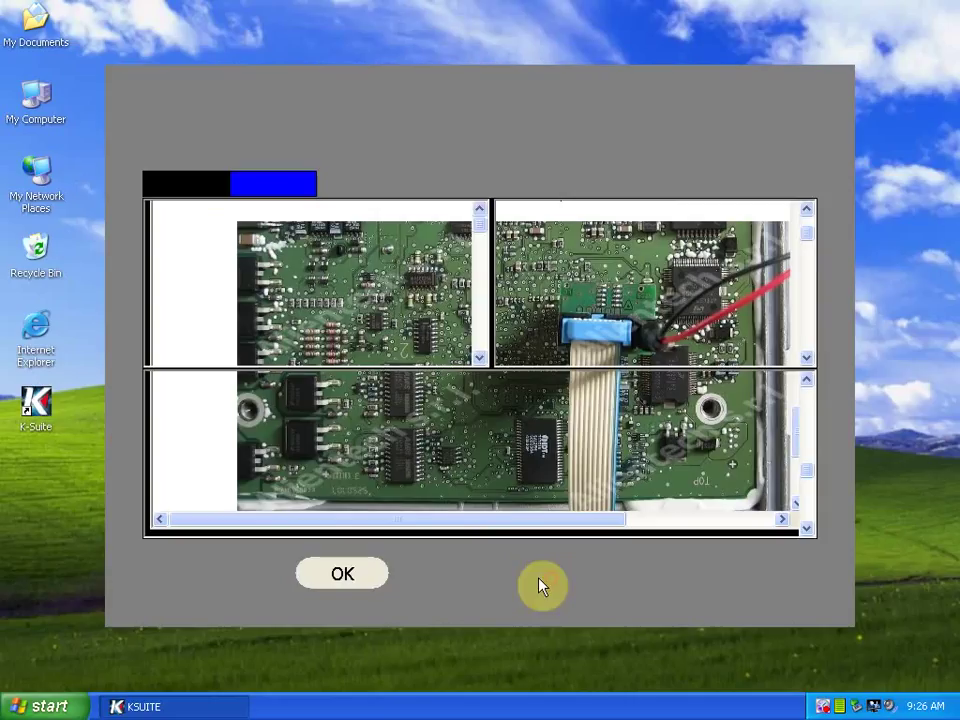
- Open the SIEMENS MSV70/MSS70 BMW (P110) plug-in to view its reading and writing options, and exit back to the main screen
click(432, 206)
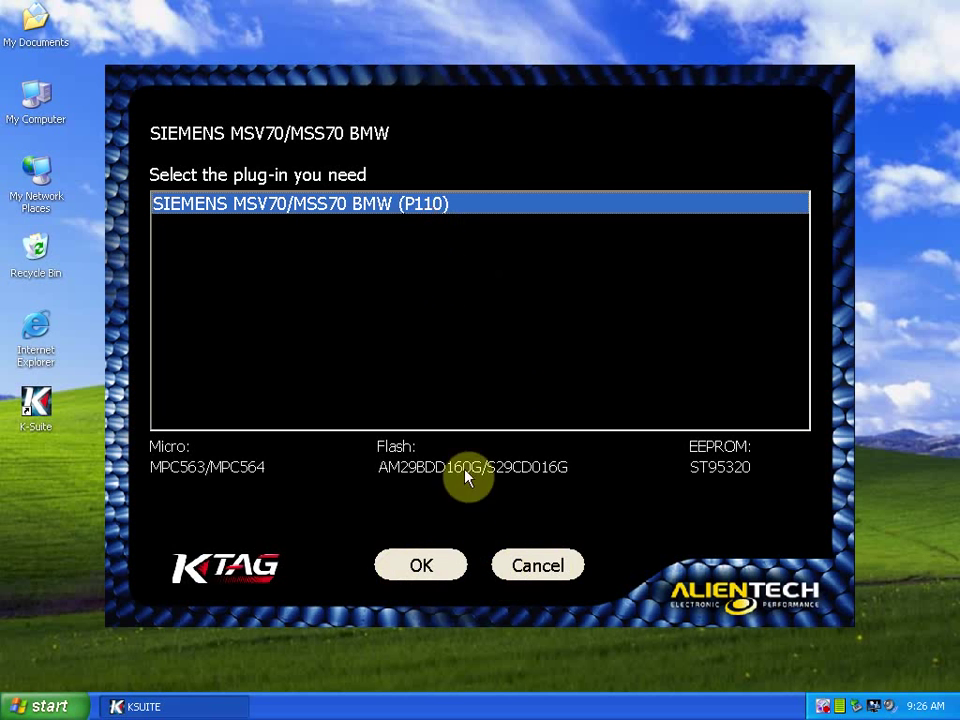
click(439, 584)
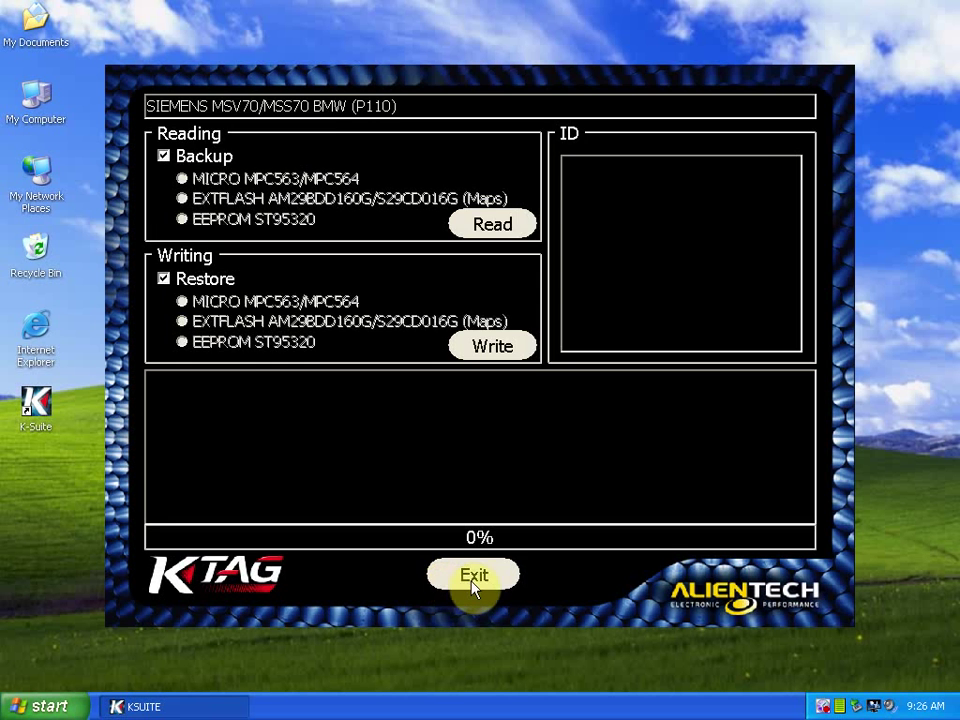
click(474, 580)
click(530, 585)
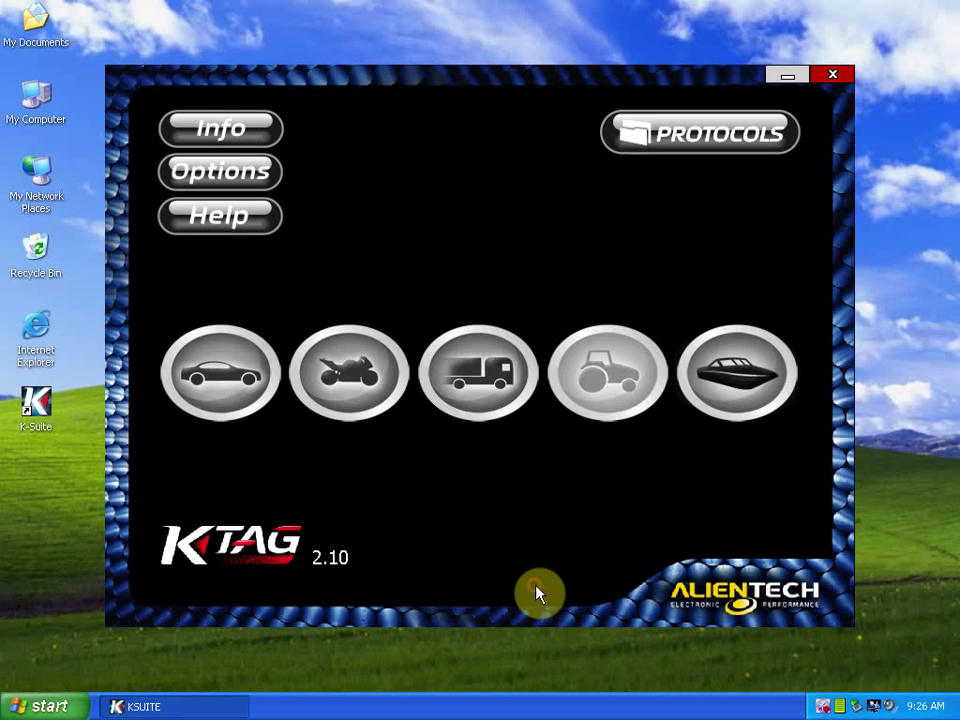